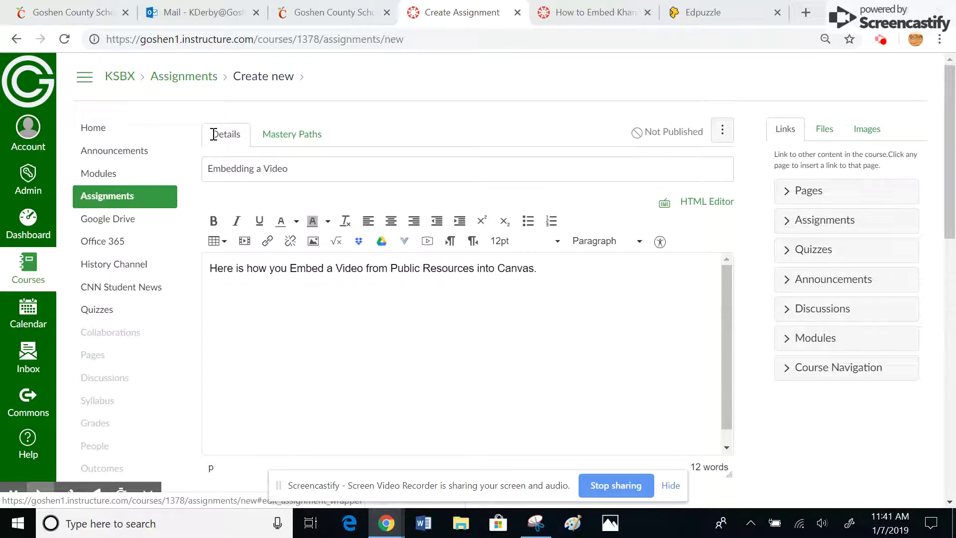
Show the Public Resources app catalogue and scroll the list down to Khan Academy
left_click(405, 244)
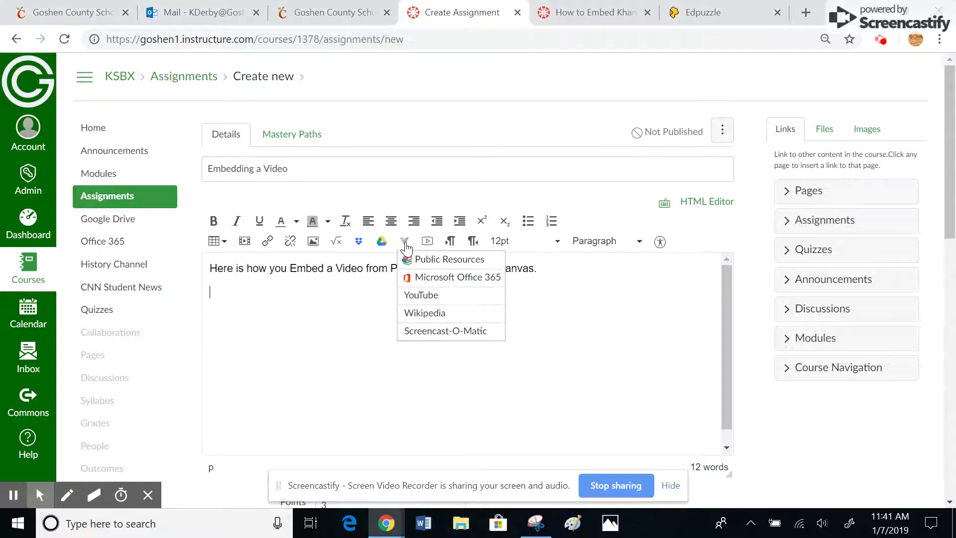
left_click(441, 266)
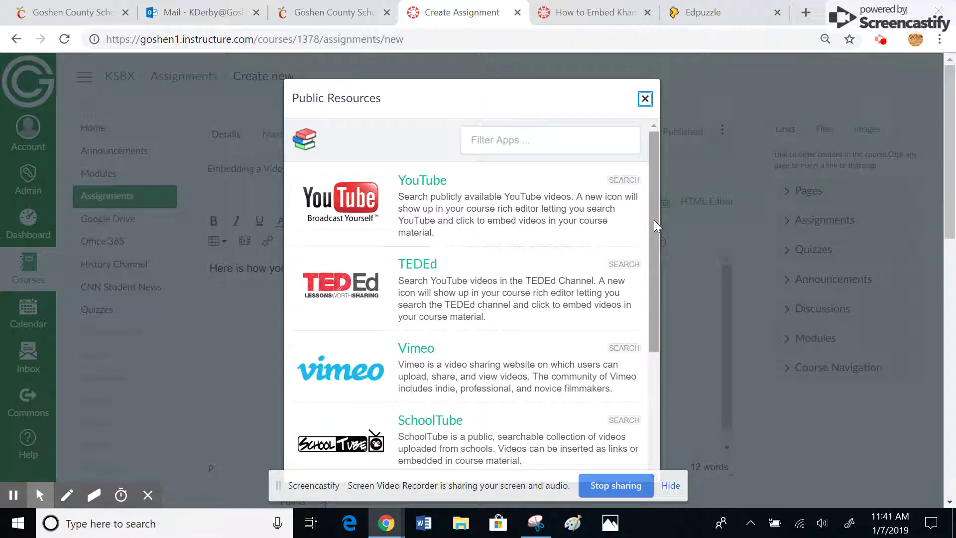
left_click_drag(654, 221, 655, 260)
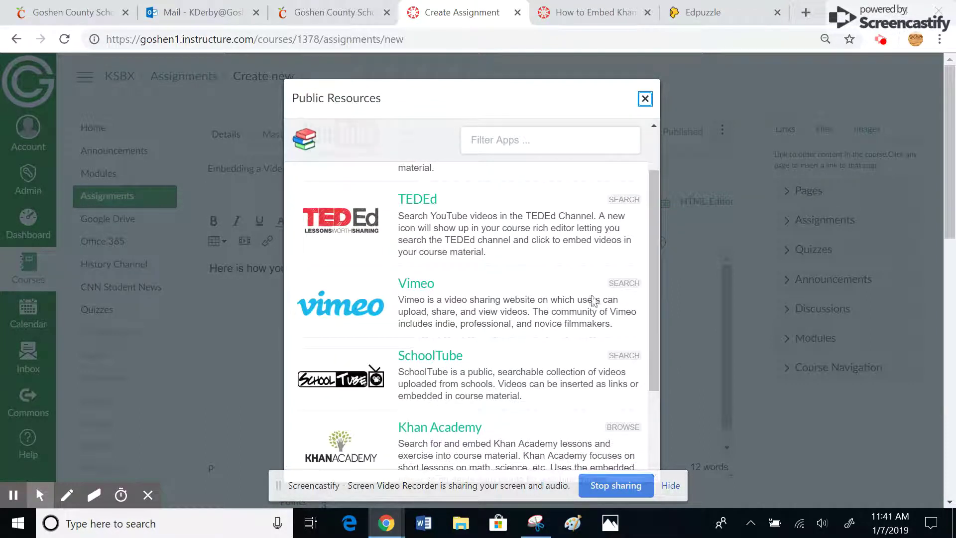
left_click_drag(655, 288, 652, 371)
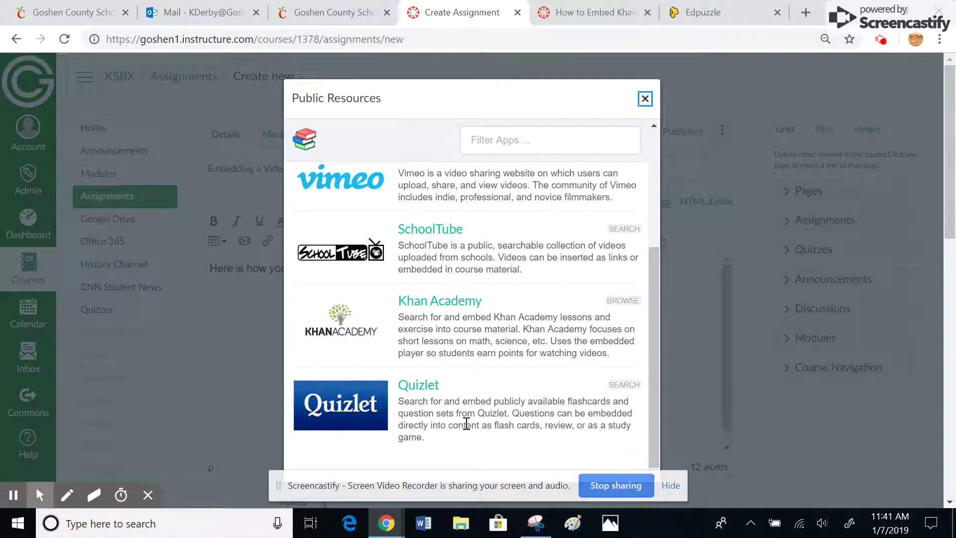
Browse Khan Academy's Arts and humanities > US history > The modern era > 1990s America folders
left_click(443, 305)
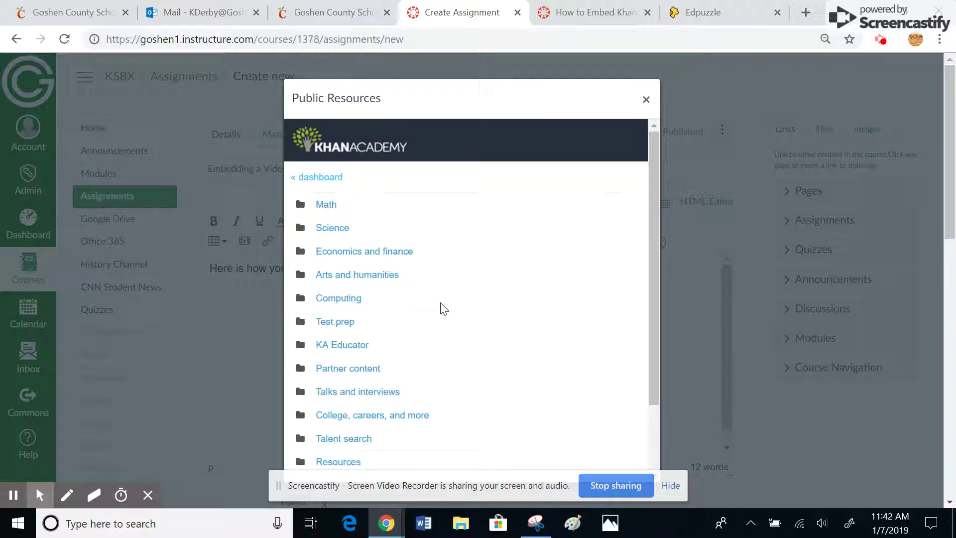
left_click(337, 277)
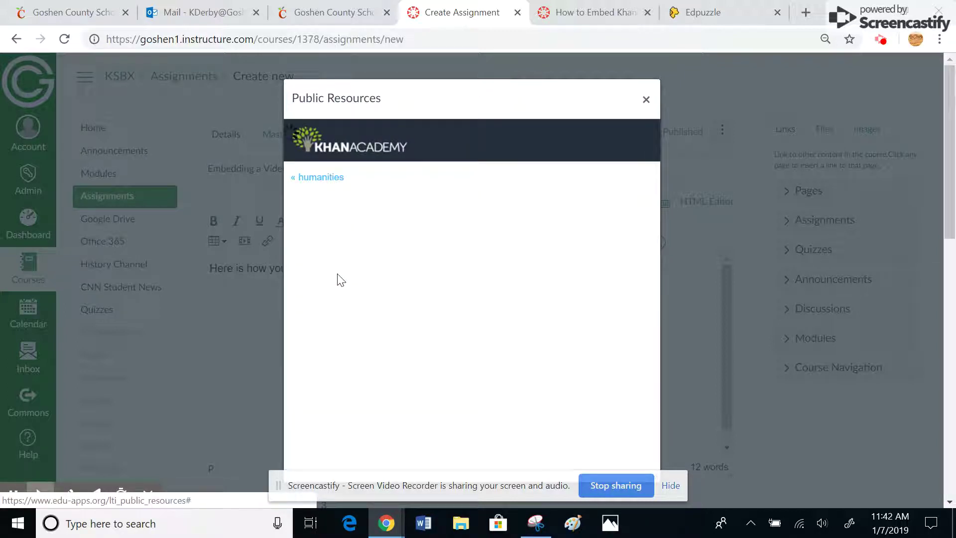
left_click(338, 254)
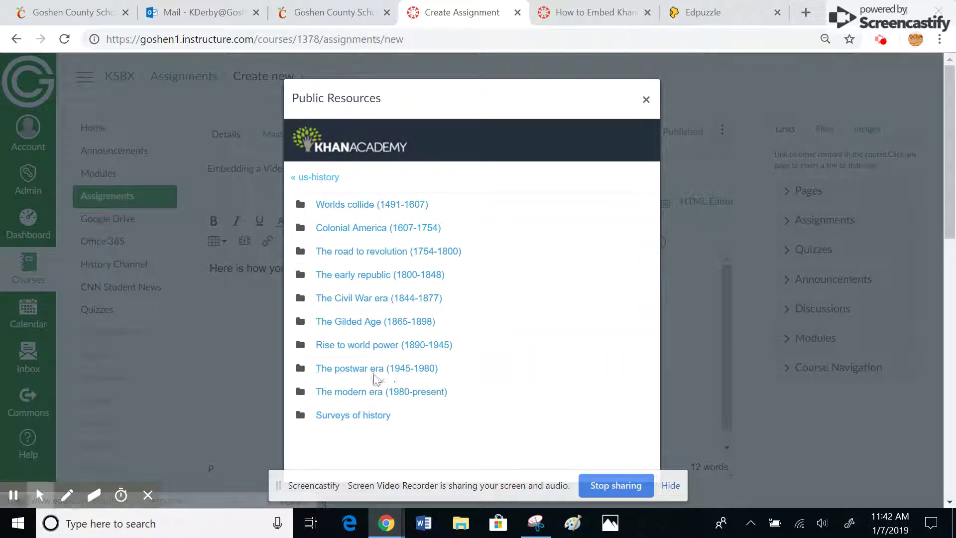
left_click(347, 393)
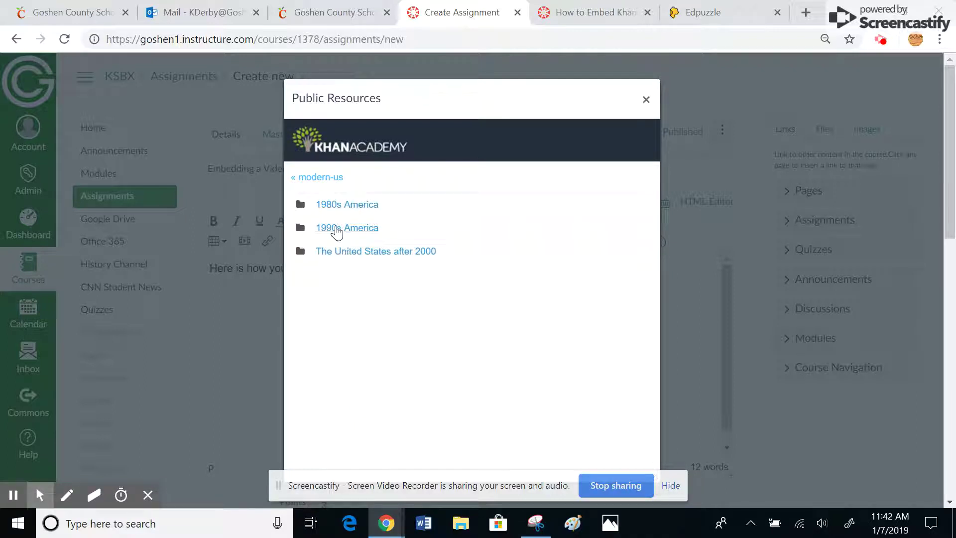
left_click(337, 230)
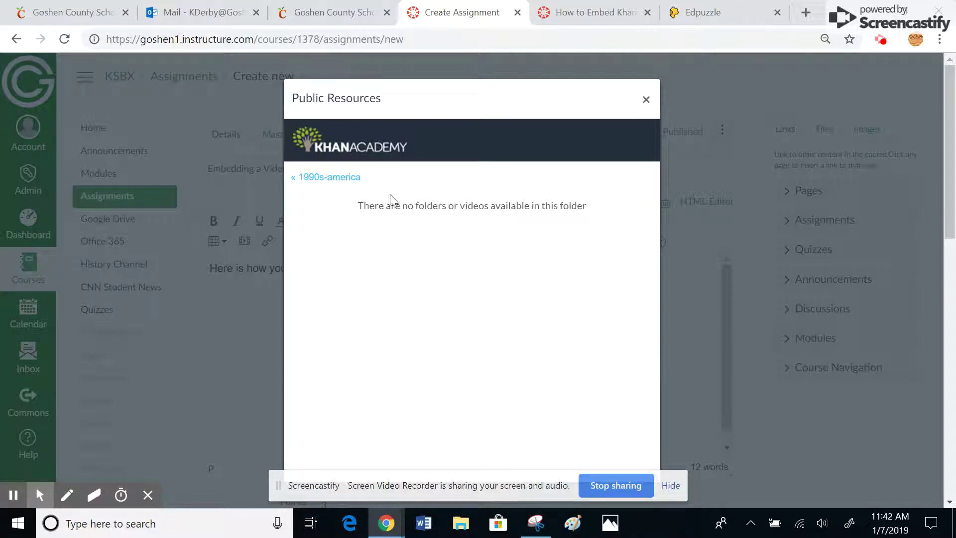
Check 1980s America, then go to The Gilded Age > The South after the Civil War
left_click(316, 178)
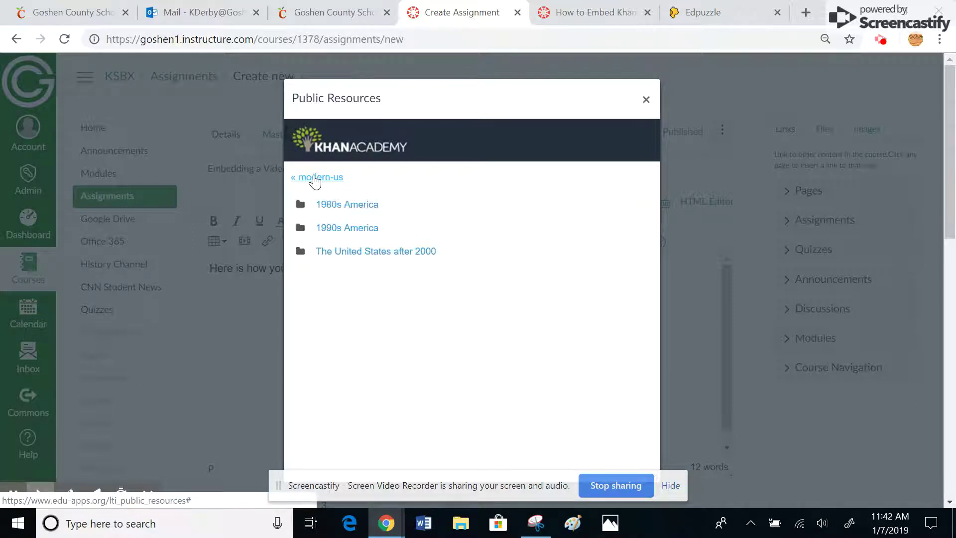
left_click(336, 211)
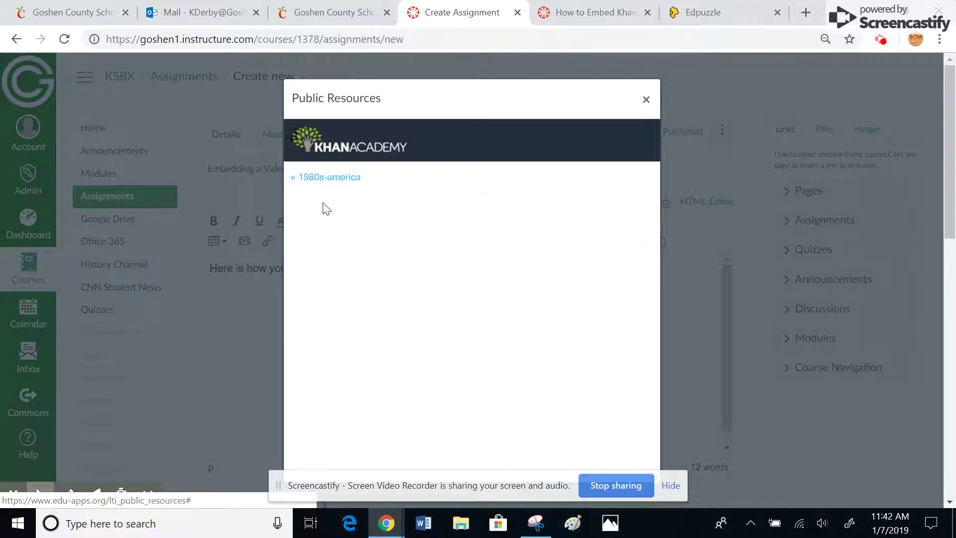
left_click(310, 181)
left_click(302, 178)
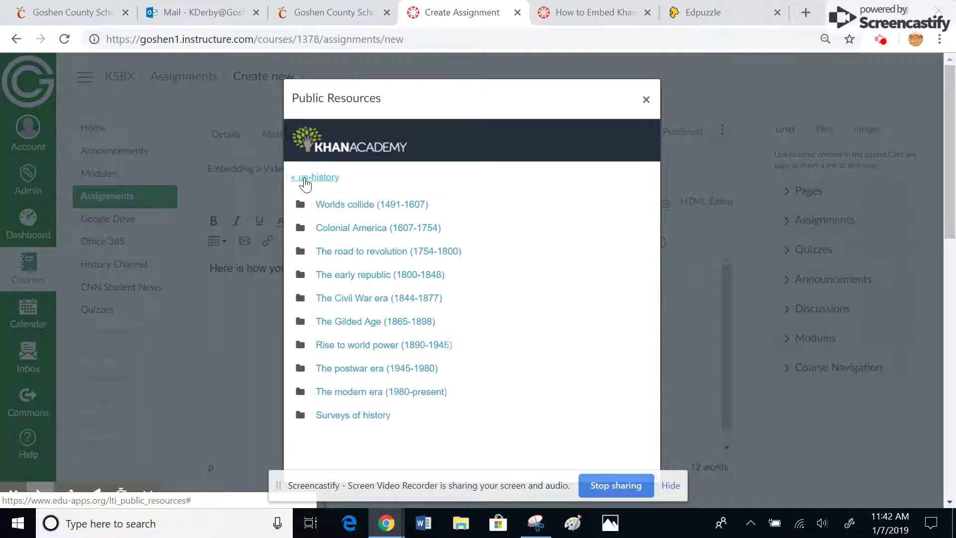
left_click(341, 323)
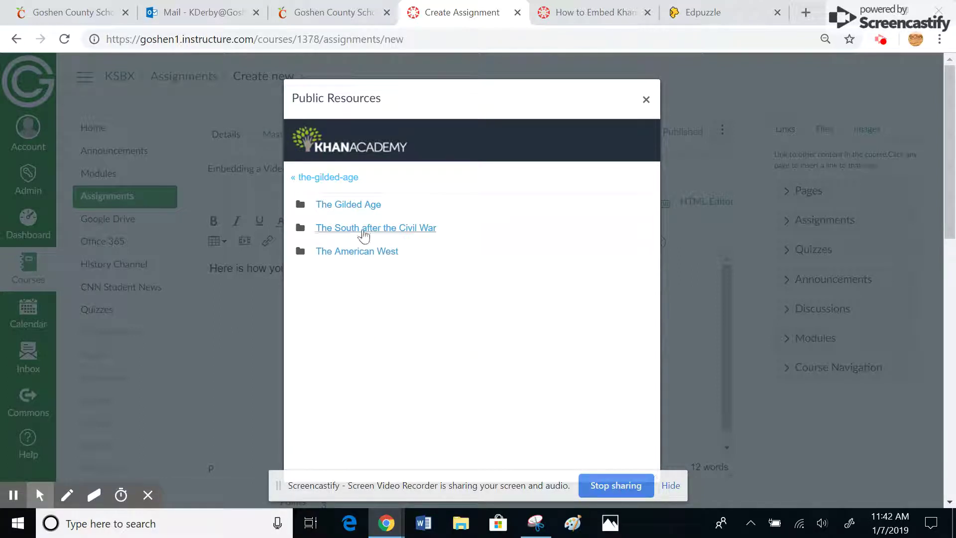
left_click(362, 232)
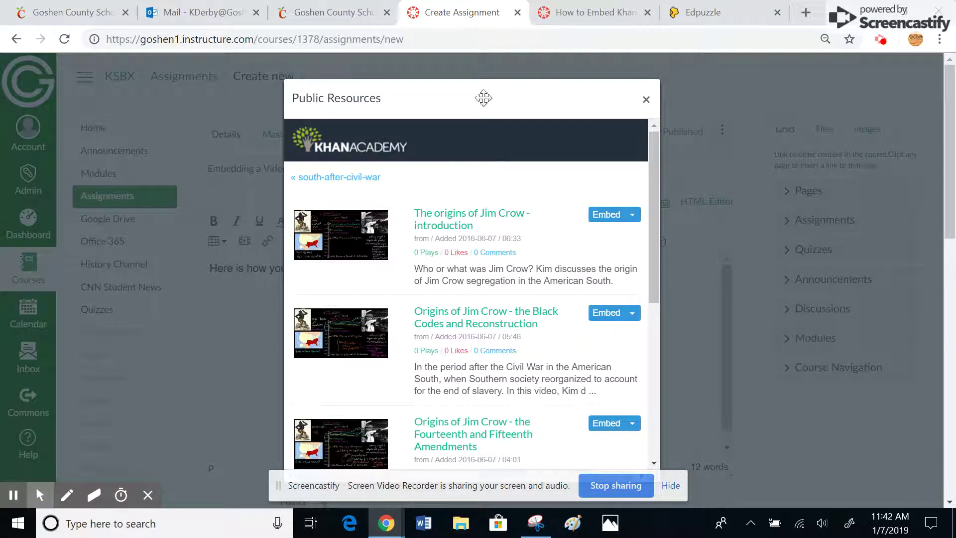
mouse_move(485, 98)
left_mouse_down()
mouse_move(607, 411)
mouse_move(594, 485)
left_mouse_up()
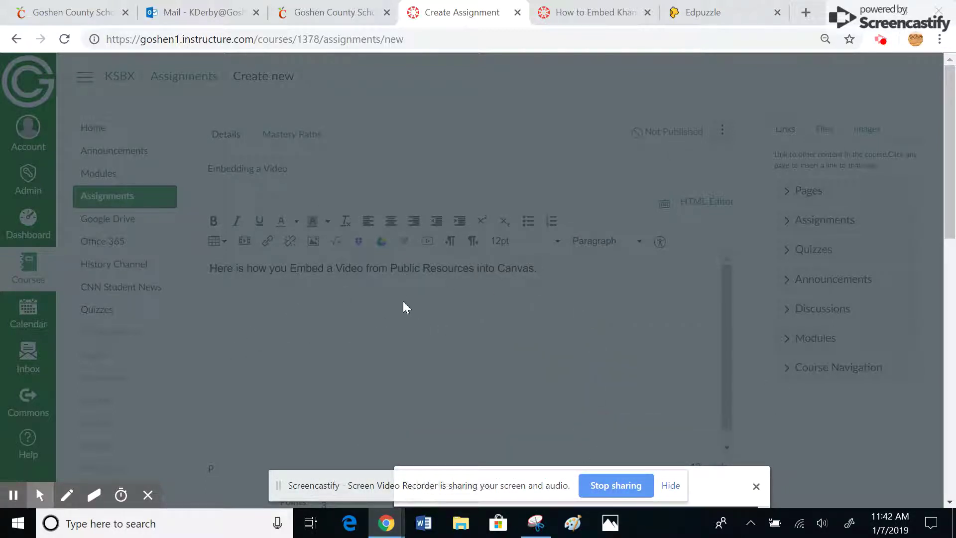
Embed the Khan Academy video 'The origins of Jim Crow - introduction' into the assignment description
mouse_move(704, 482)
left_mouse_down()
mouse_move(644, 82)
mouse_move(628, 80)
left_mouse_up()
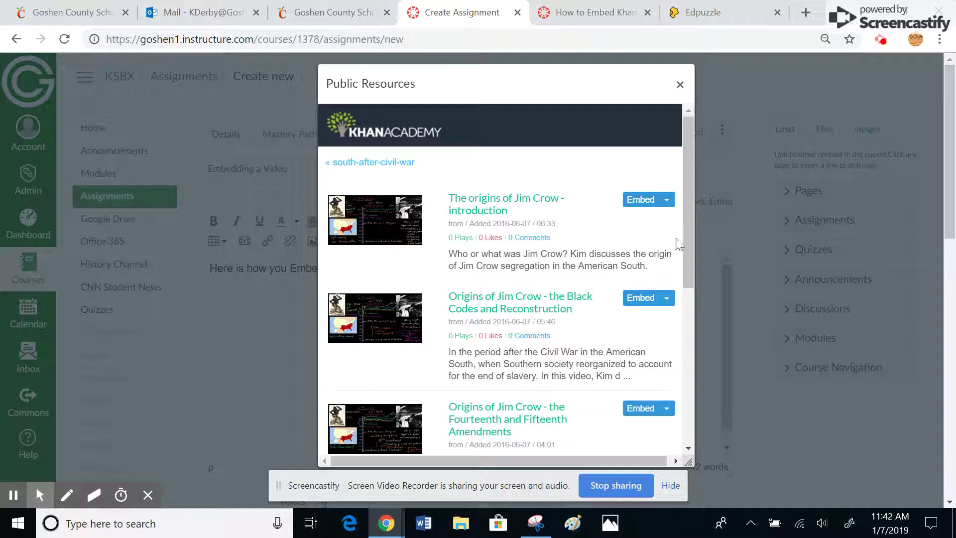
left_click(667, 201)
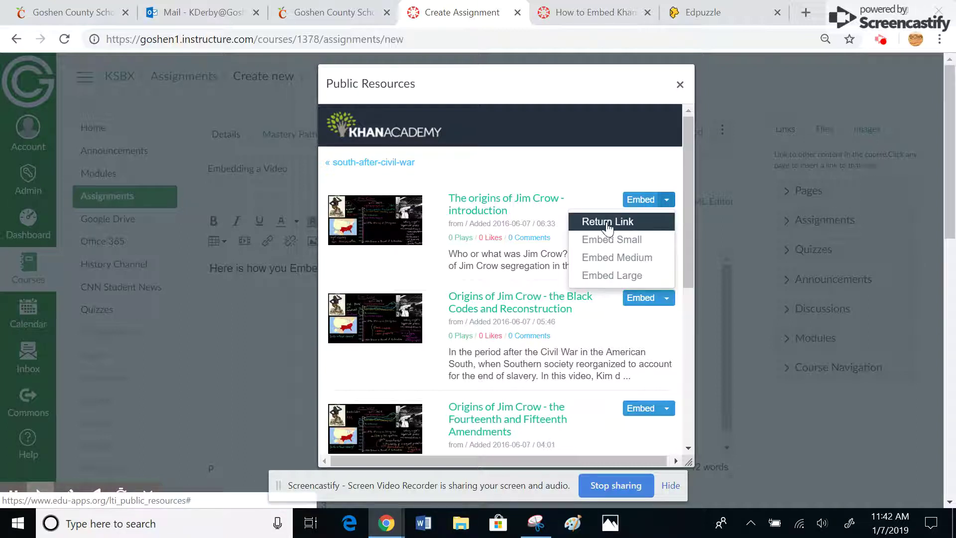
left_click(614, 257)
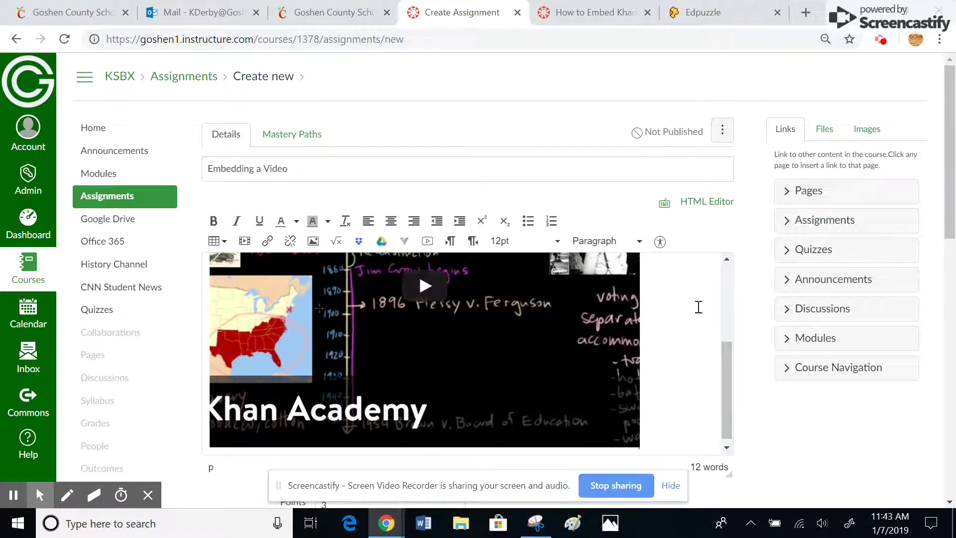
Delete the embedded Jim Crow introduction video, leaving just the intro sentence
left_click_drag(725, 372, 728, 272)
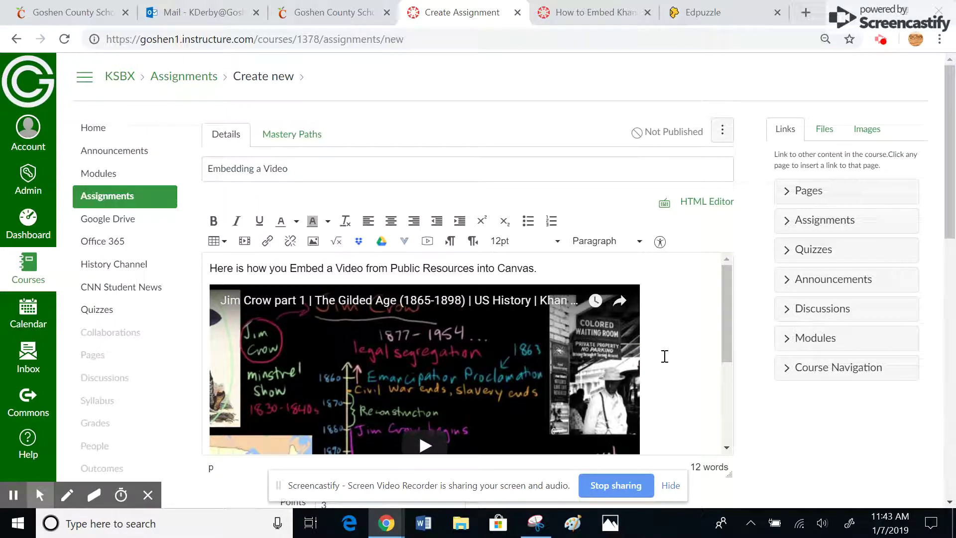
key("BackSpace")
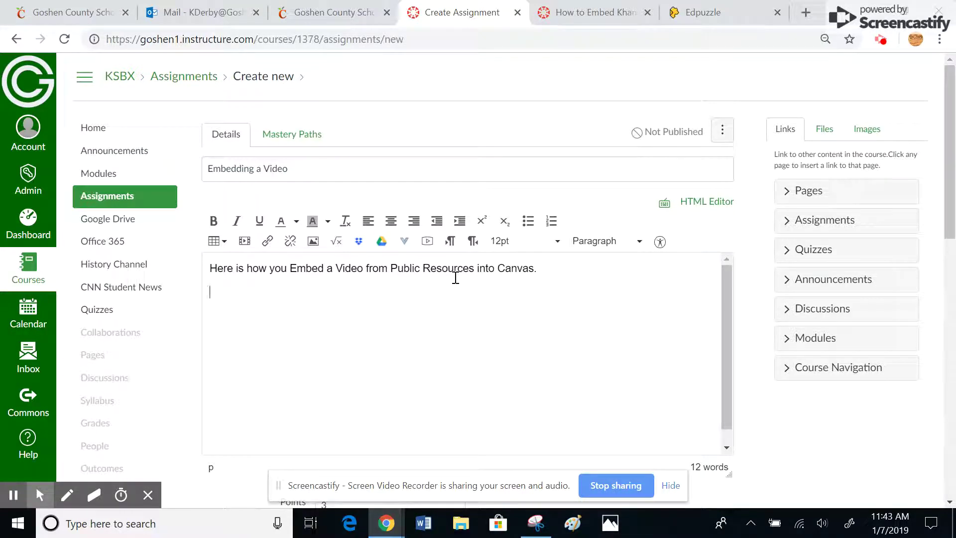
left_click(405, 242)
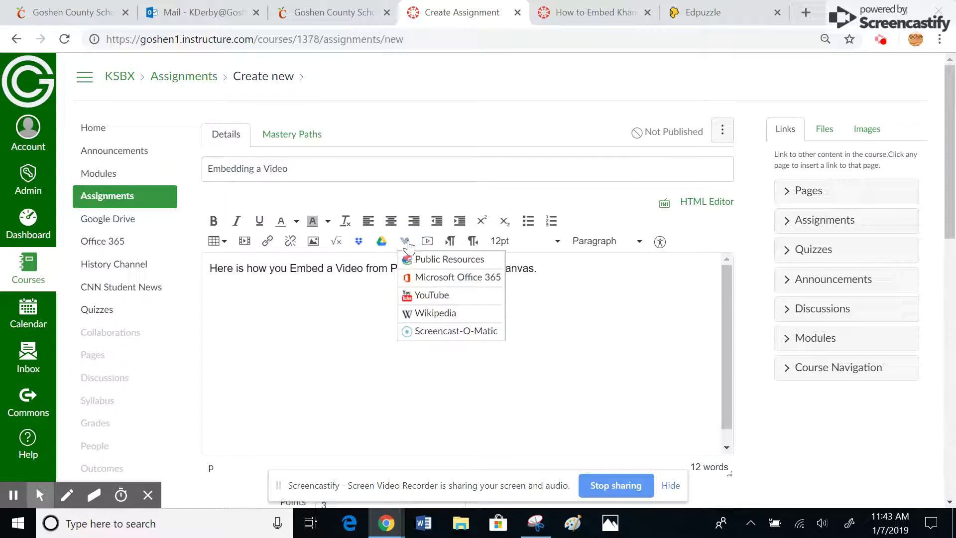
Run a Public Resources YouTube search for 'Jim Crow Laws' and view the first result's options
left_click(420, 268)
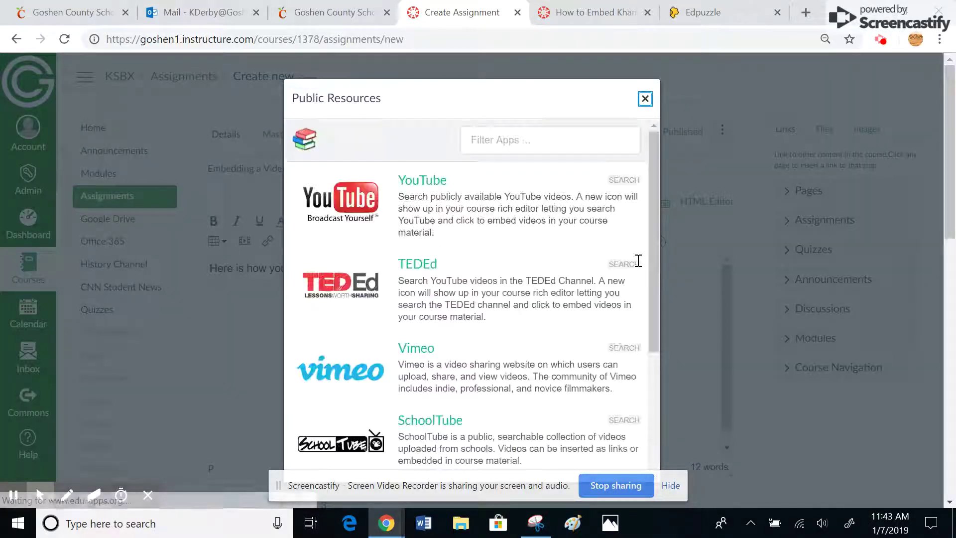
left_click(424, 181)
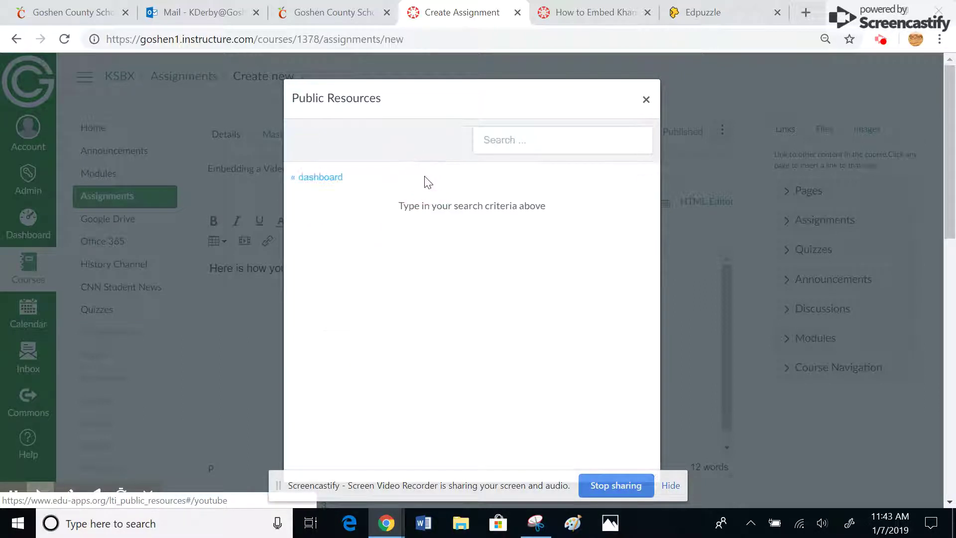
left_click(506, 148)
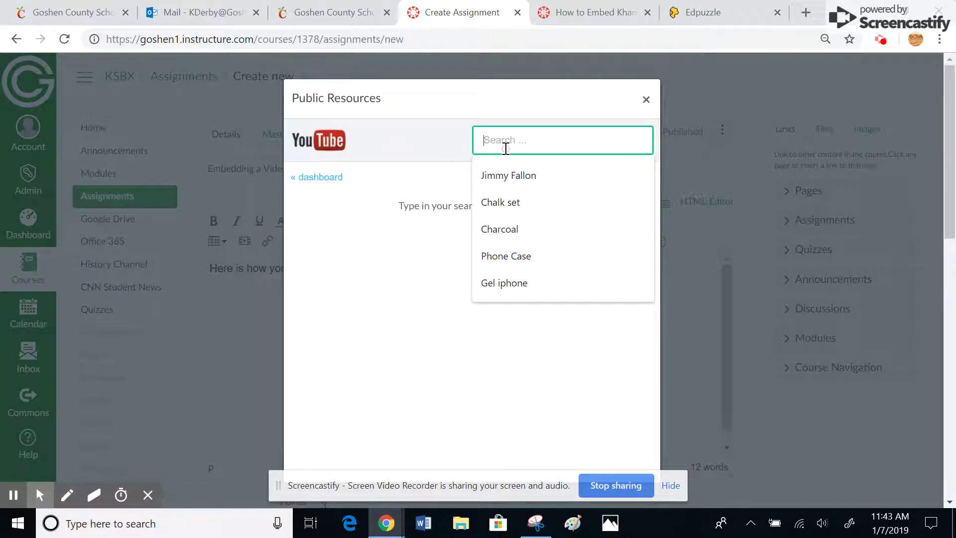
type("Jim")
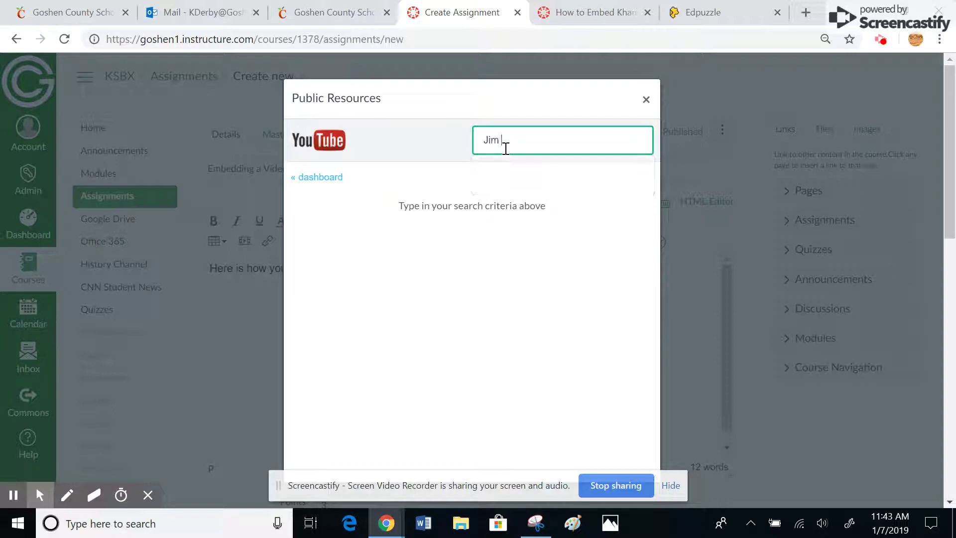
type(" Crow Laws")
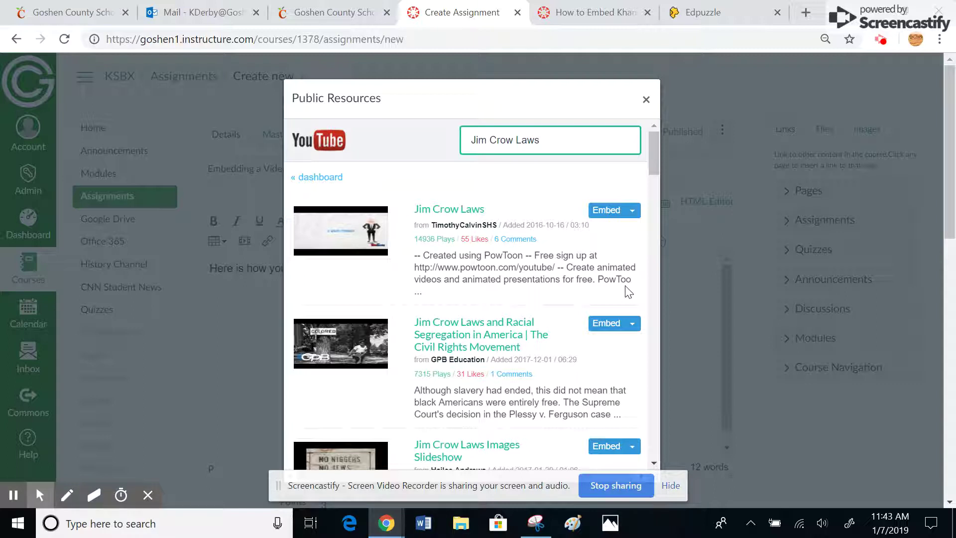
left_click(633, 211)
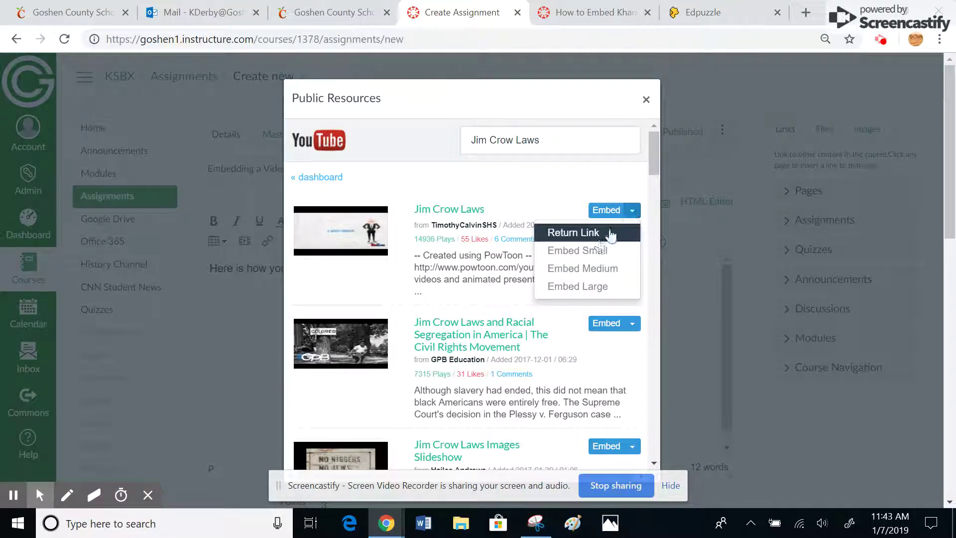
Embed the first 'Jim Crow Laws' YouTube result at small size below the intro sentence
left_click(592, 253)
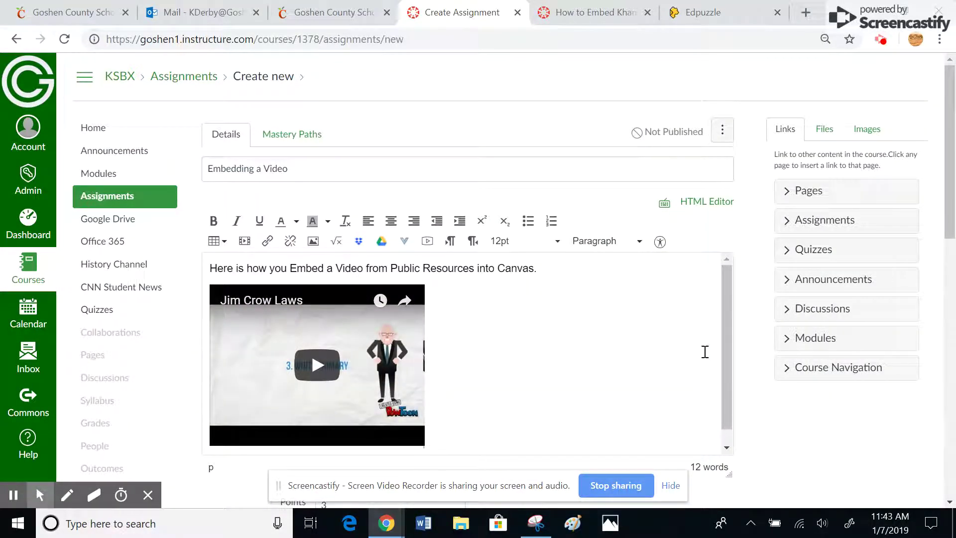
left_click_drag(724, 330, 724, 343)
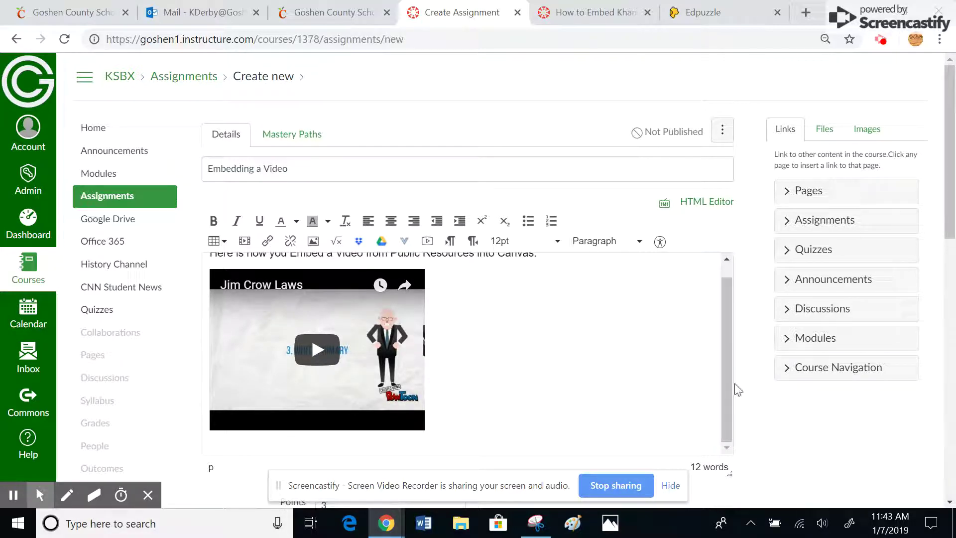
left_click_drag(729, 373, 727, 348)
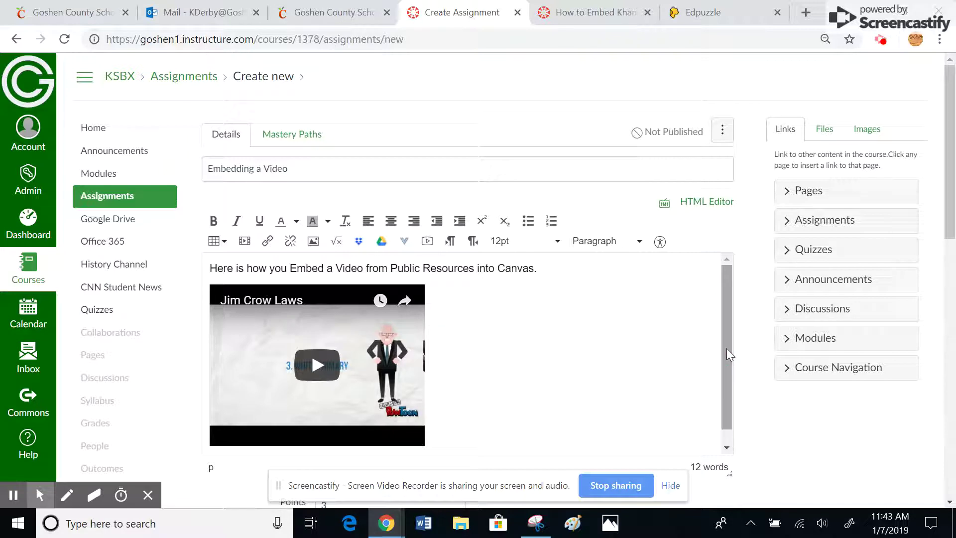
left_click(475, 269)
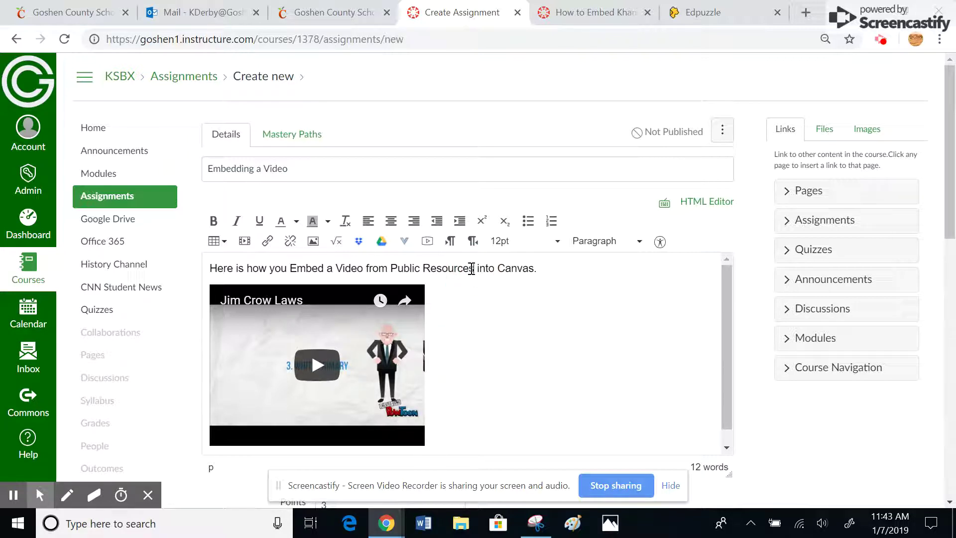
Search YouTube for 'Jim Crow Laws' again and embed the second result at small size
left_click(405, 243)
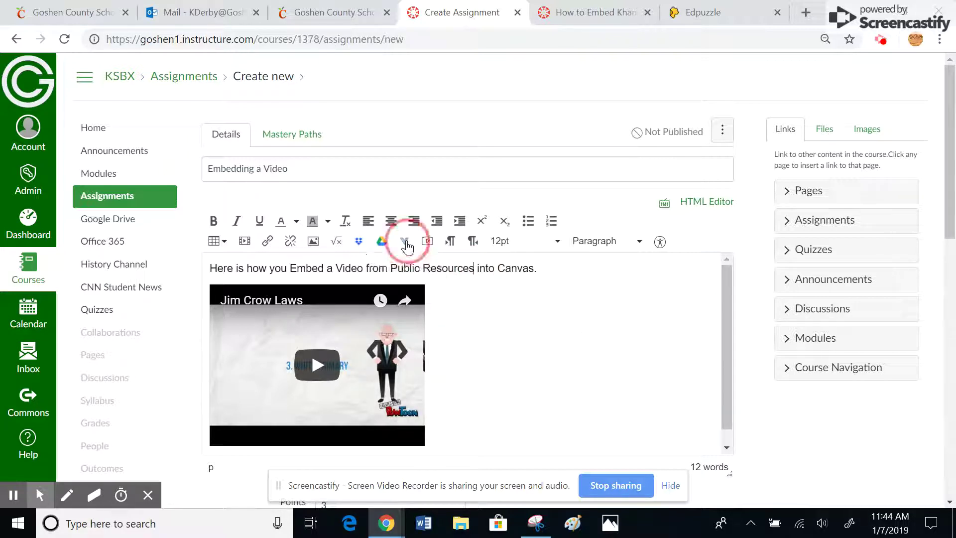
left_click(426, 256)
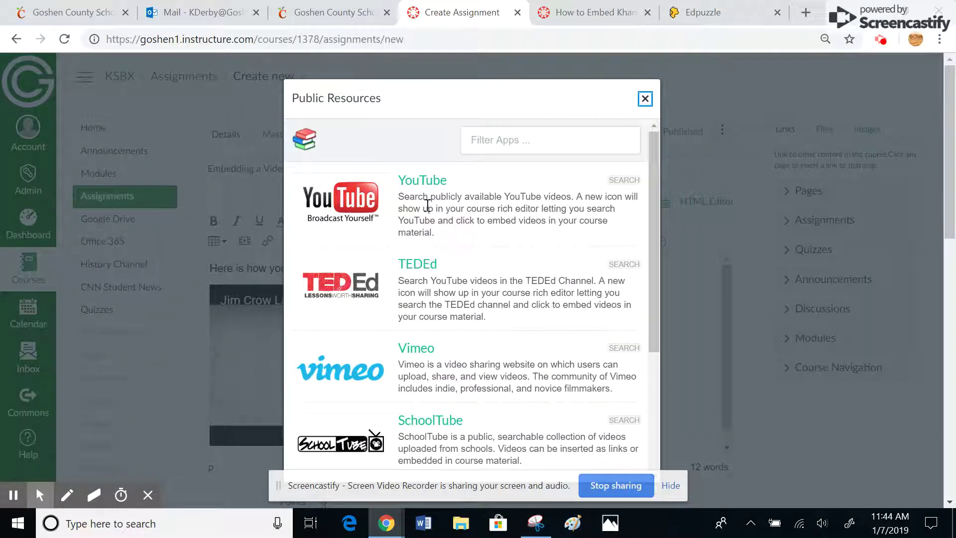
left_click(423, 183)
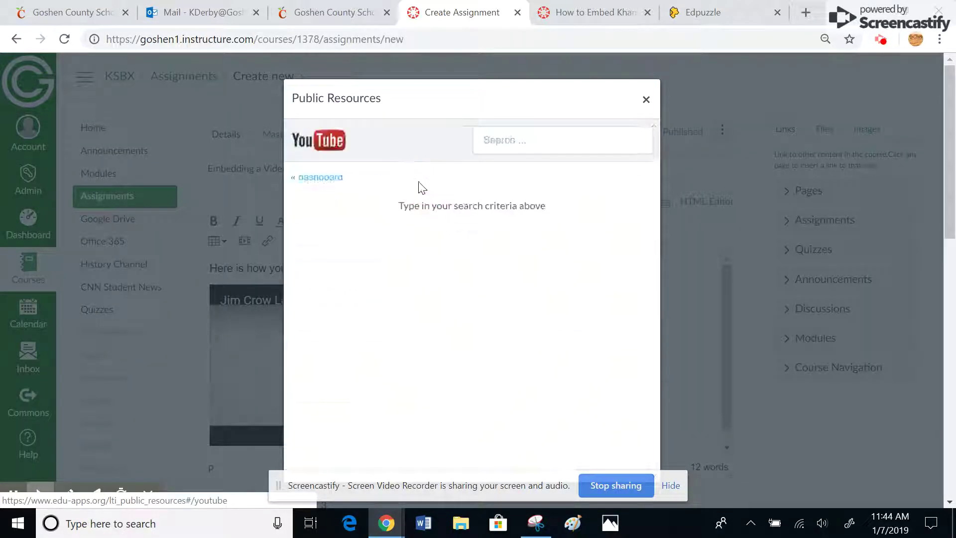
left_click(496, 141)
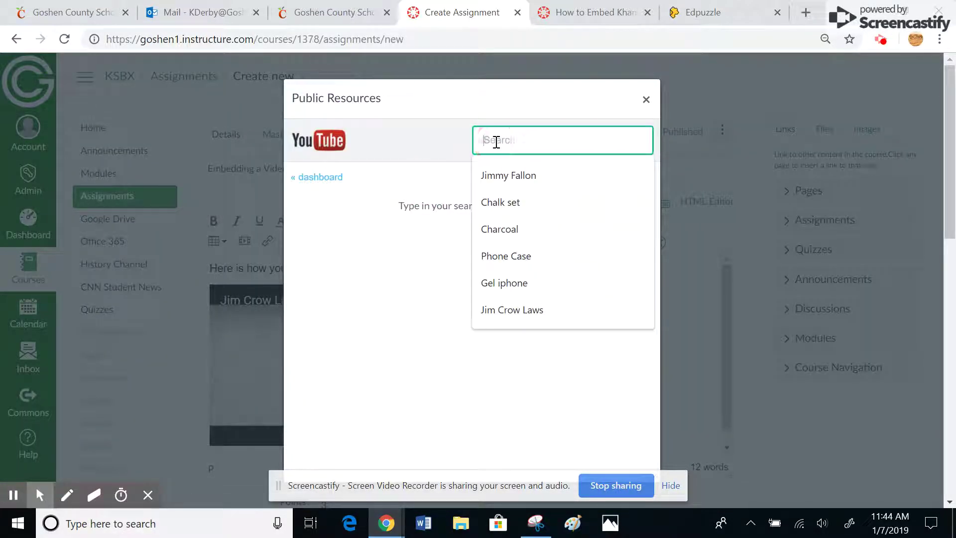
left_click(509, 315)
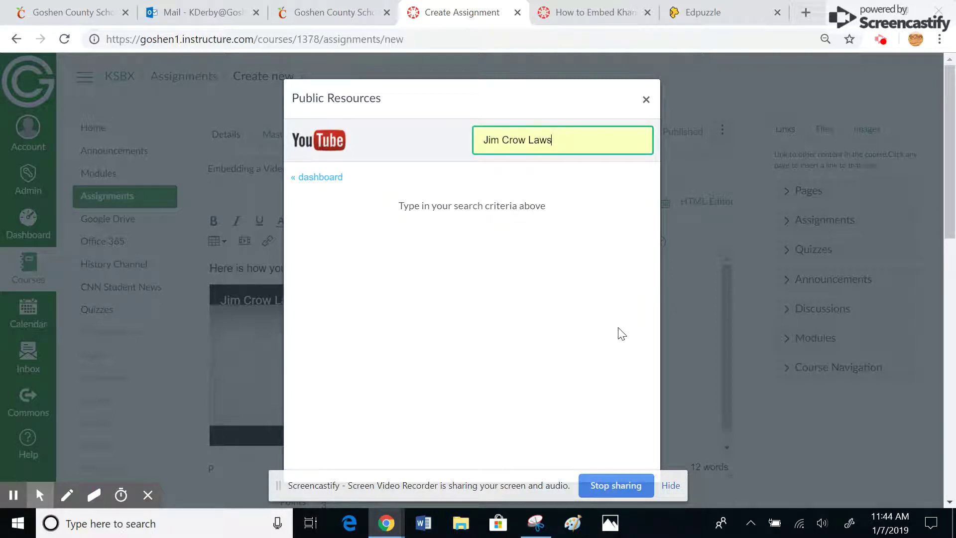
key("Return")
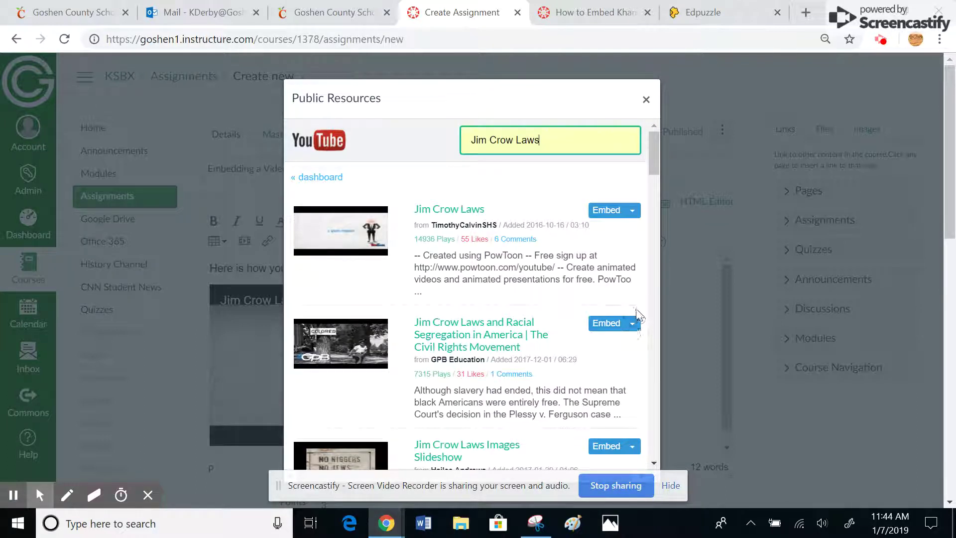
left_click(632, 324)
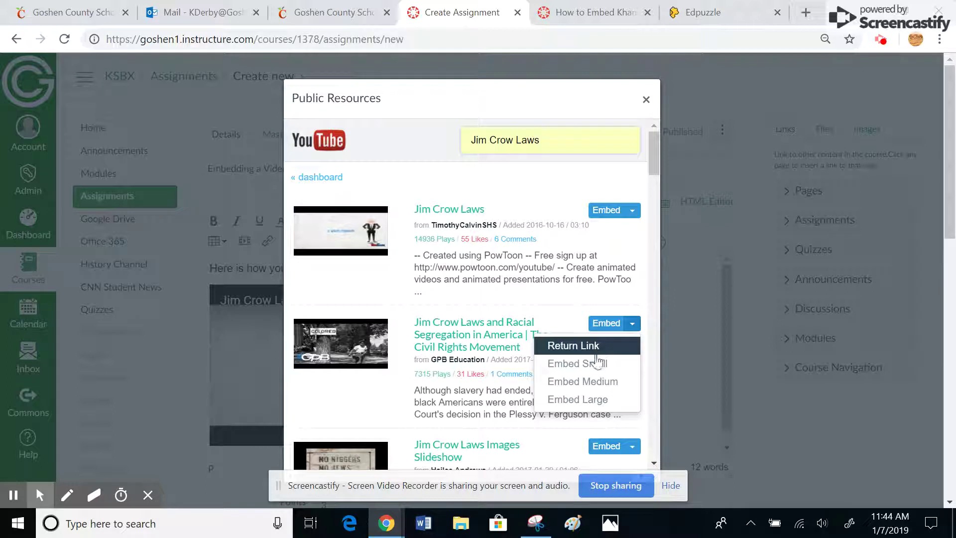
left_click(577, 364)
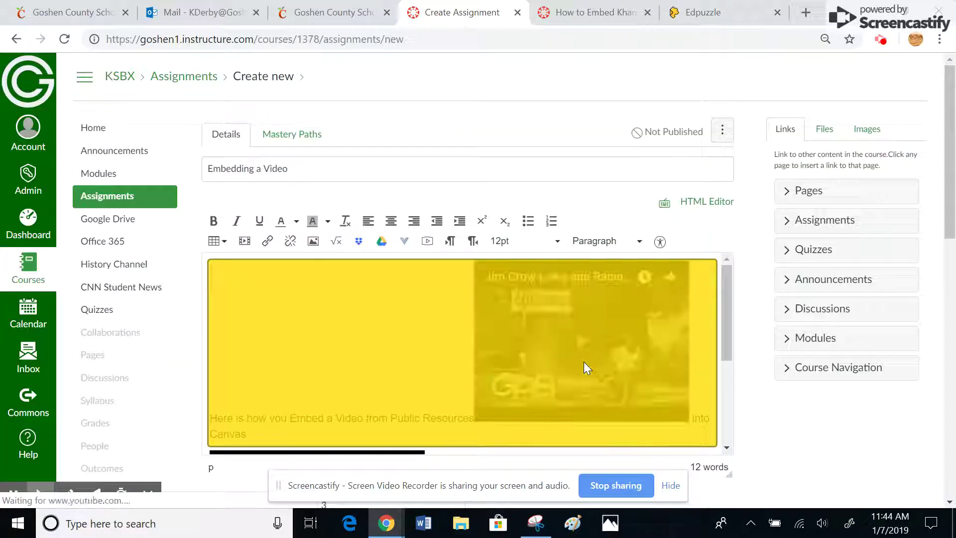
Undo the racial segregation video that landed inside the intro sentence
left_click_drag(728, 329, 741, 339)
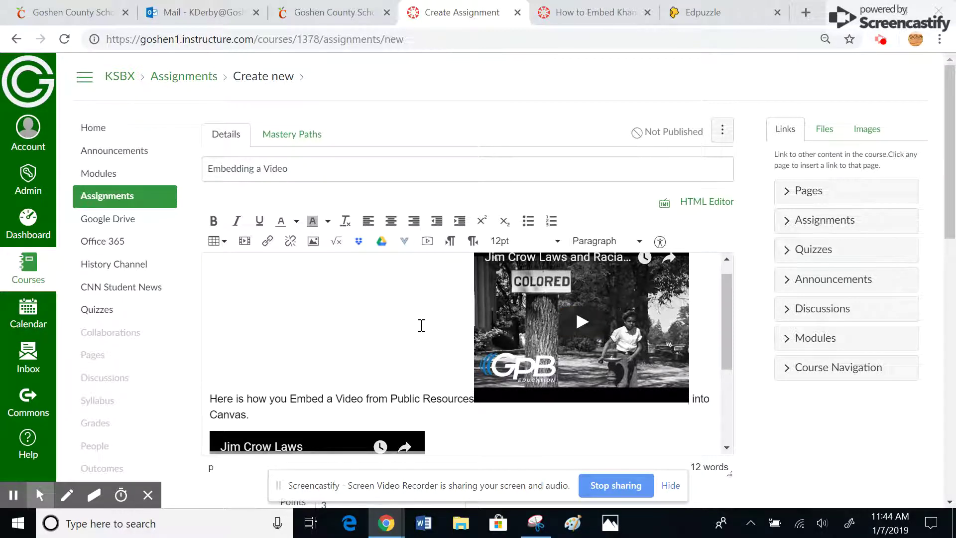
key("ctrl+z")
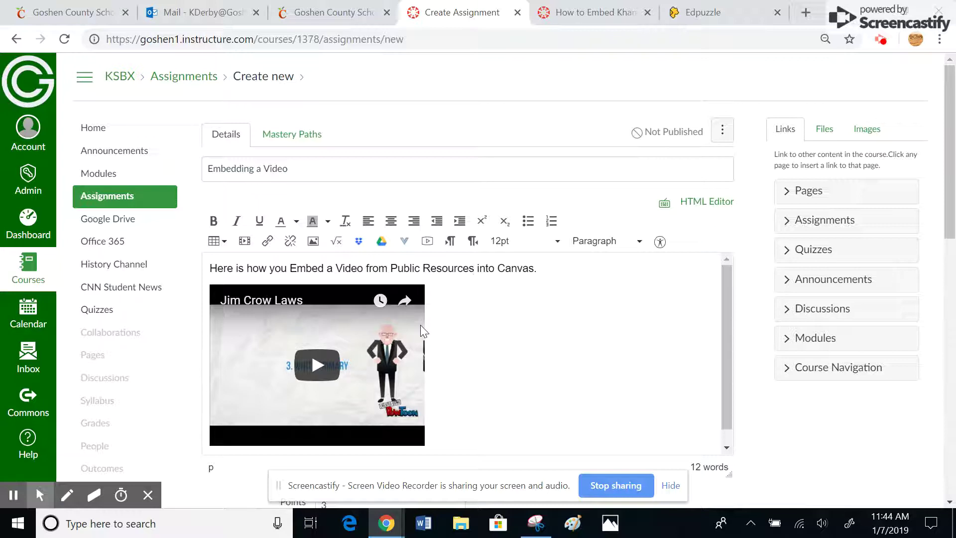
left_click(726, 448)
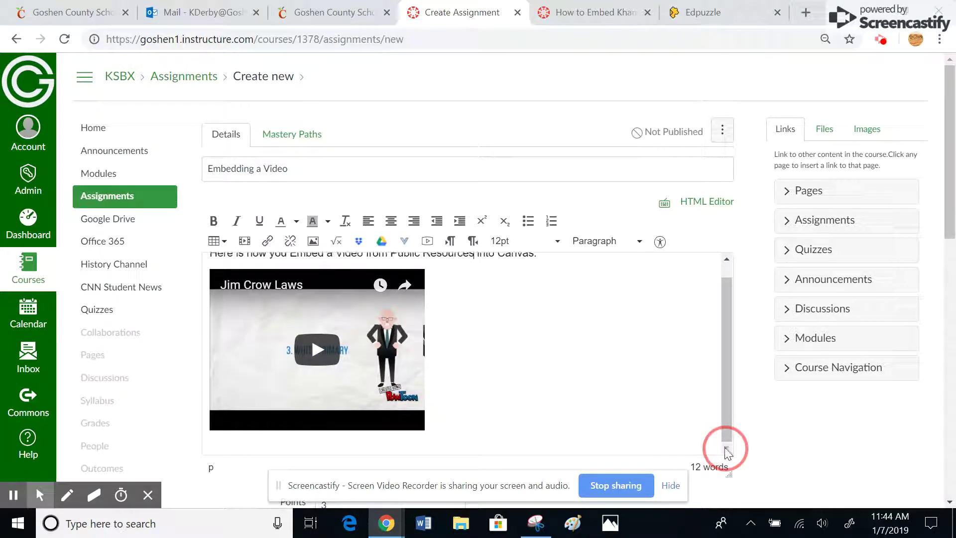
Add a new line below the first Jim Crow Laws video, paste divider code, then trim it to '<hr'
left_click(448, 380)
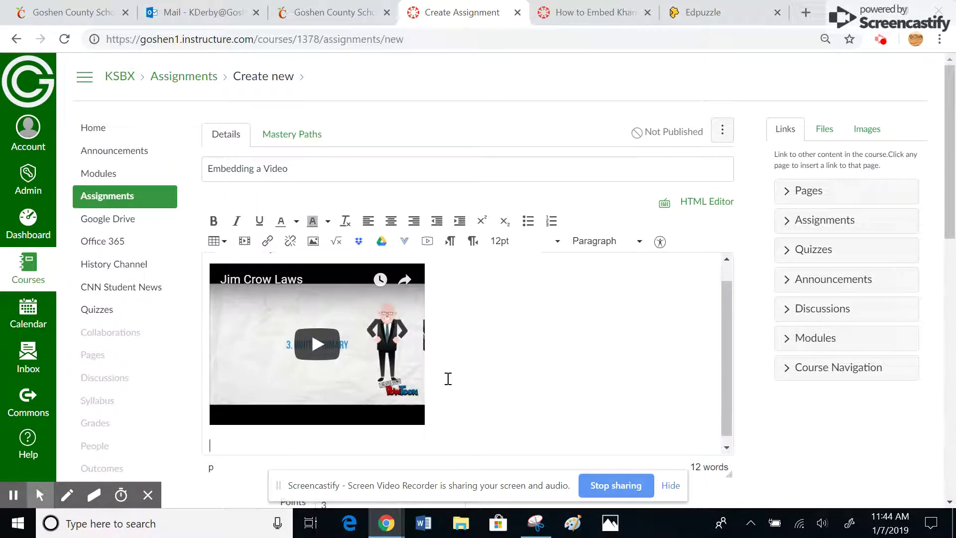
left_click(448, 378)
key("Return")
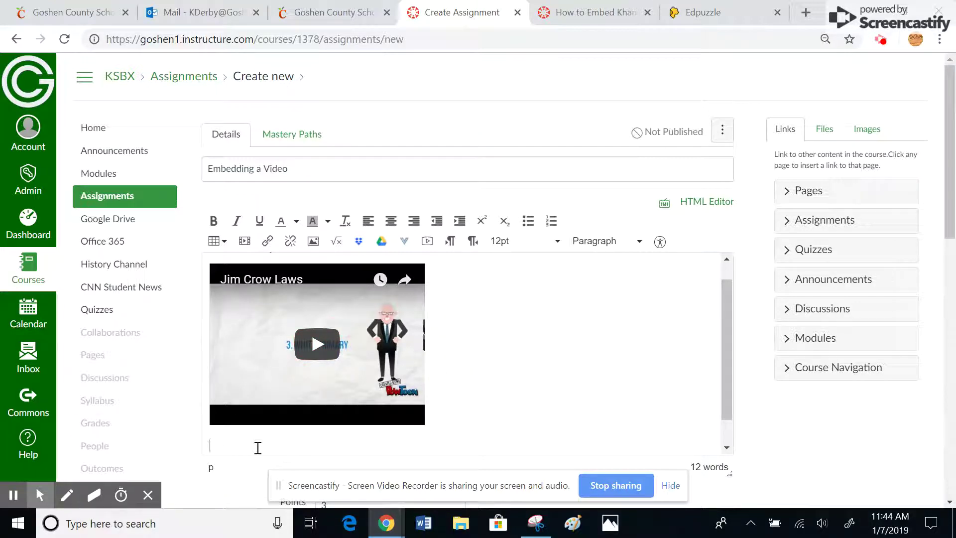
type("<hr style=\"border: 4px solid green;\" />")
key("BackSpace")
key("BackSpace")
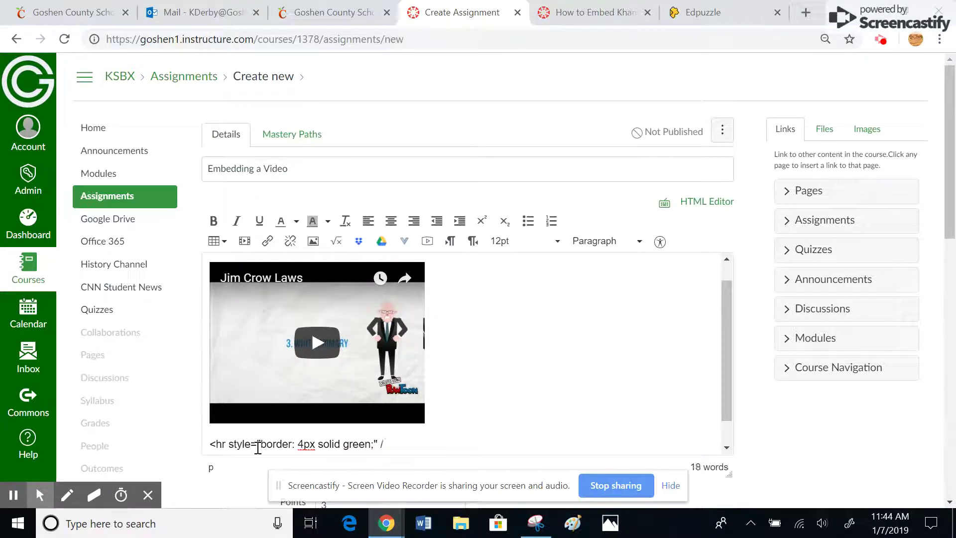
key("BackSpace")
key("BackSpace")
key("BackSpace")
key("BackSpace")
key("BackSpace")
key("BackSpace")
key("BackSpace")
key("BackSpace")
key("BackSpace")
key("BackSpace")
key("BackSpace")
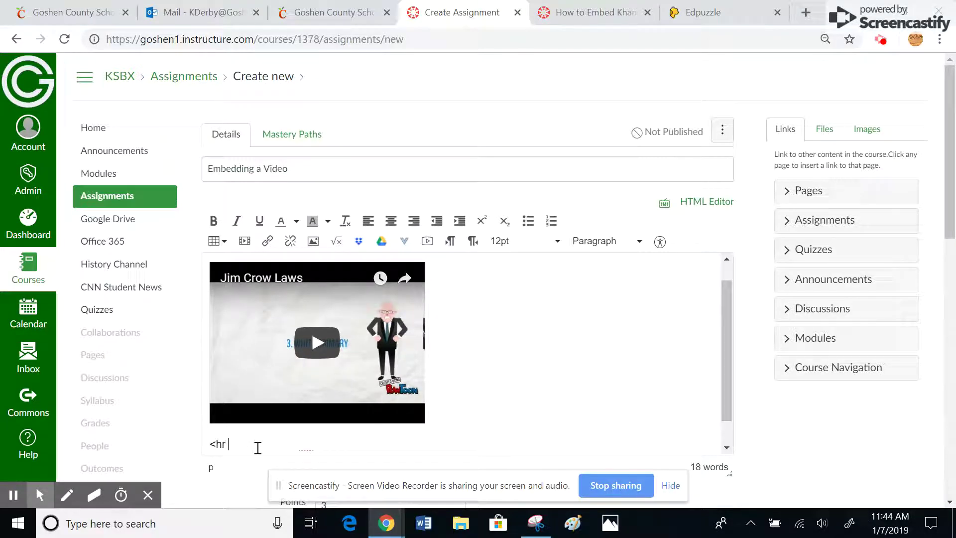
key("BackSpace")
key("BackSpace")
key("BackSpace")
Embed GPB's 'Jim Crow Laws and Racial Segregation in America' small on the new line below the first video
left_click(405, 242)
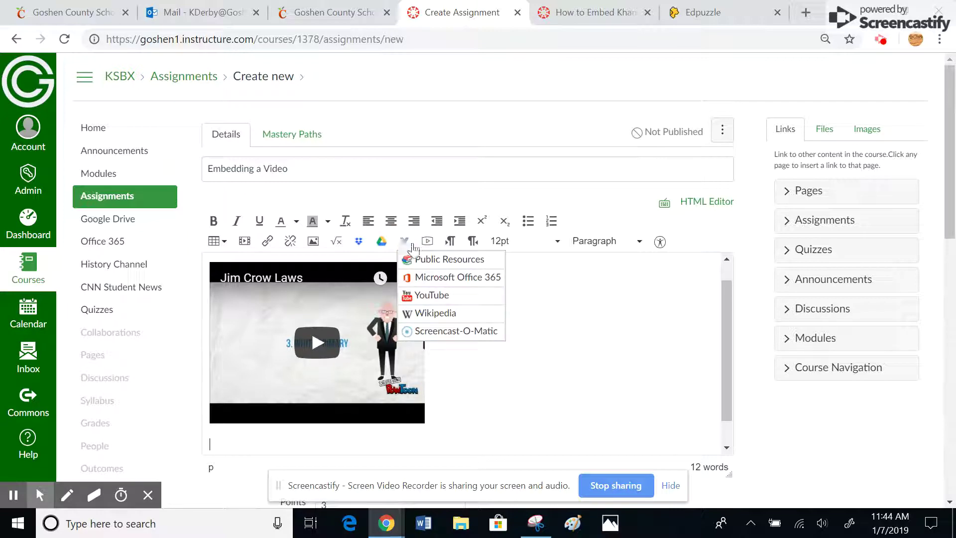
left_click(422, 260)
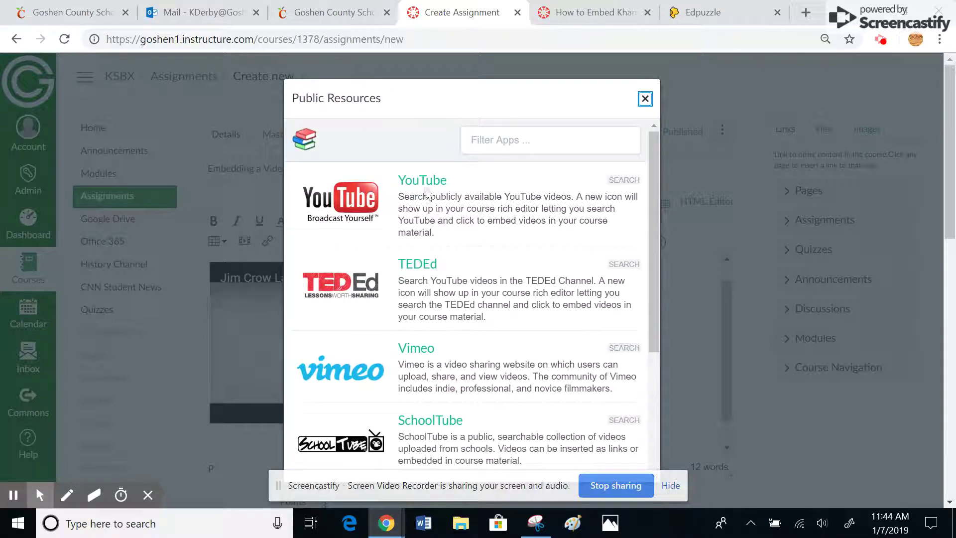
left_click(425, 182)
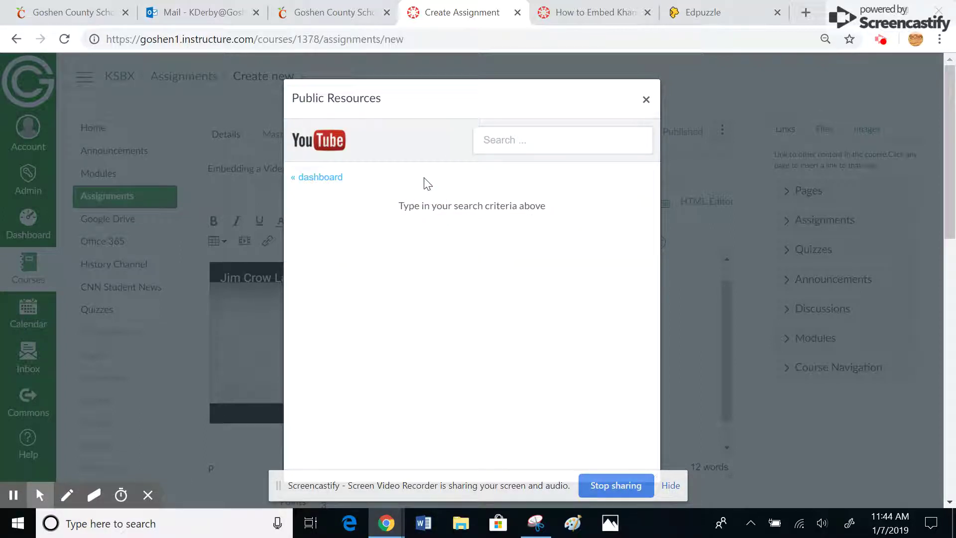
left_click(512, 139)
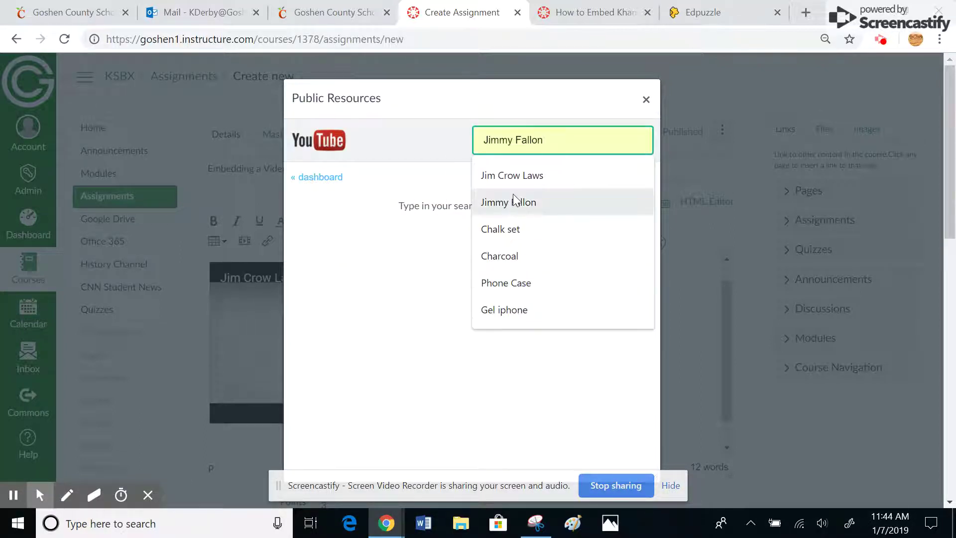
left_click(513, 176)
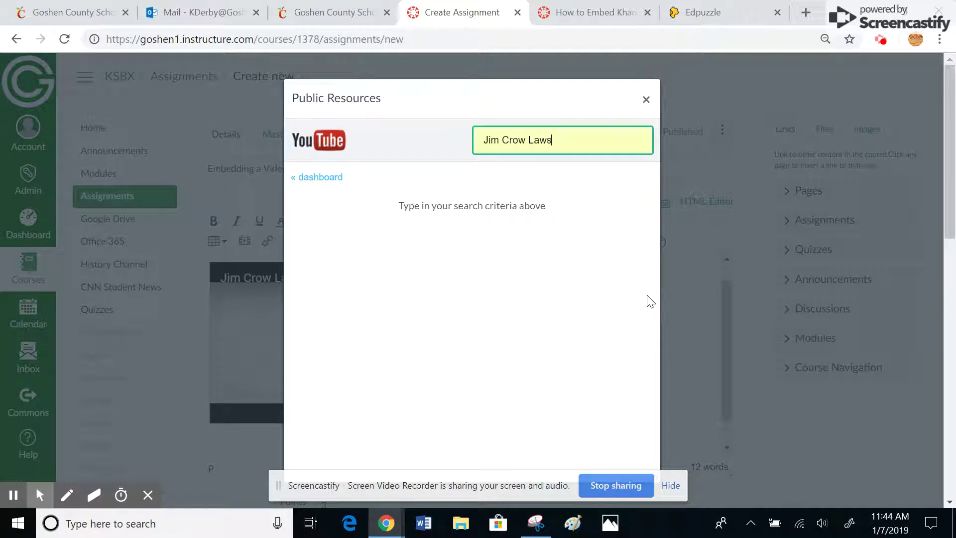
key("Return")
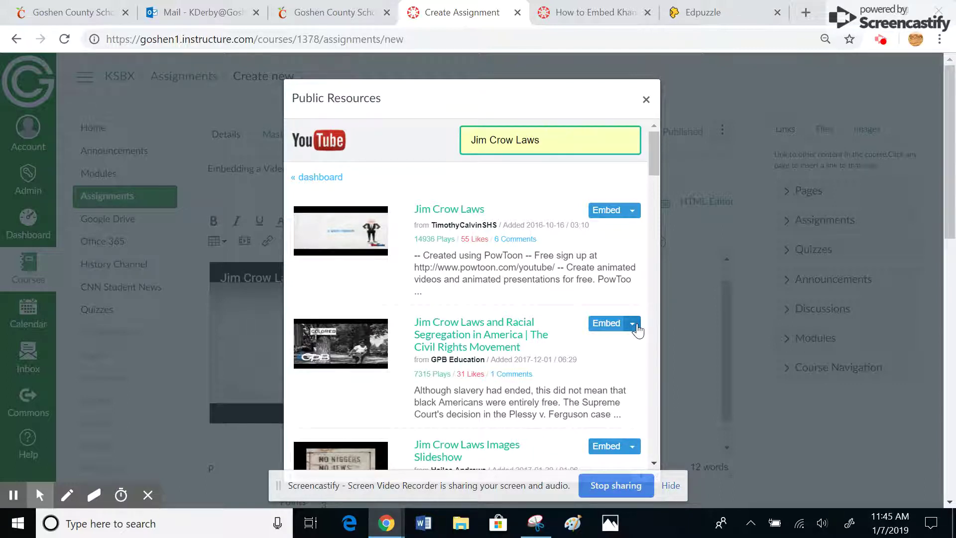
left_click(634, 325)
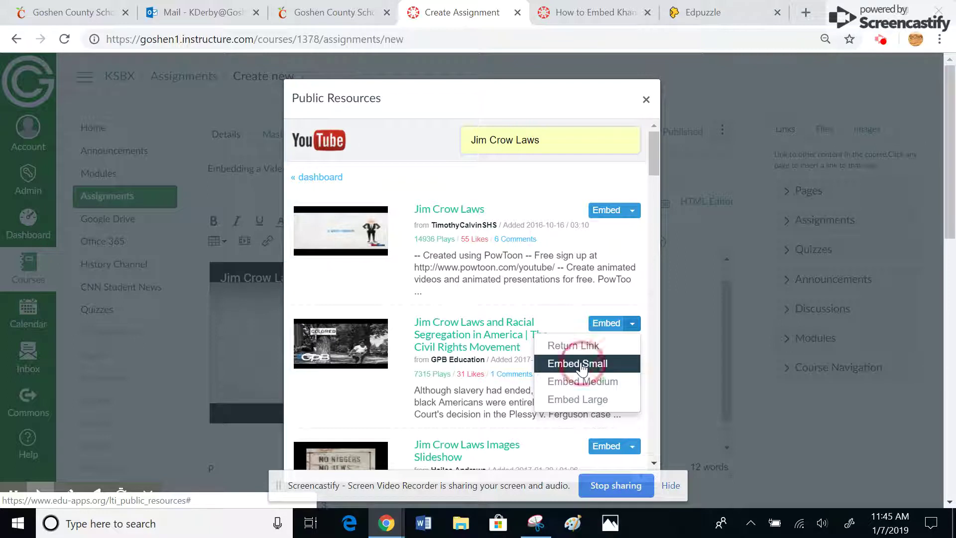
left_click(584, 368)
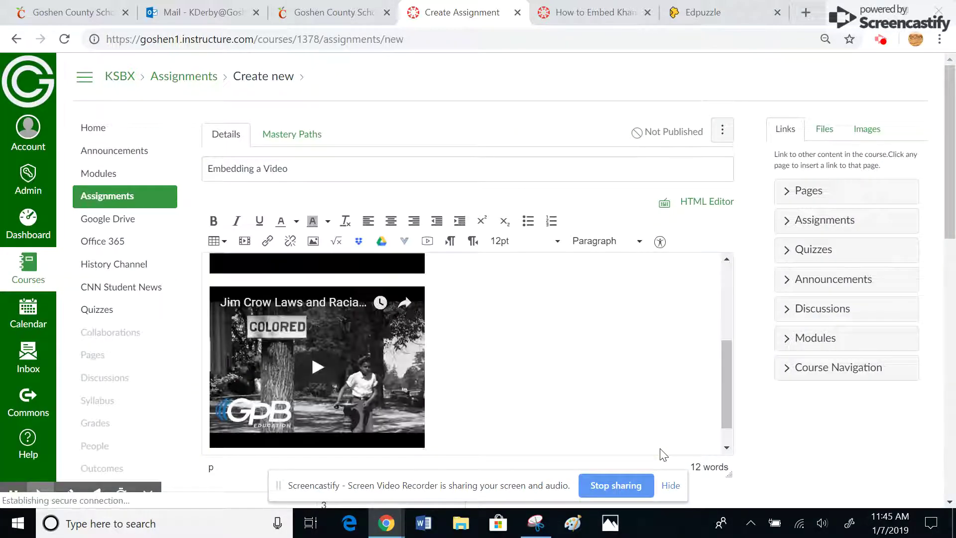
left_click_drag(728, 373, 718, 425)
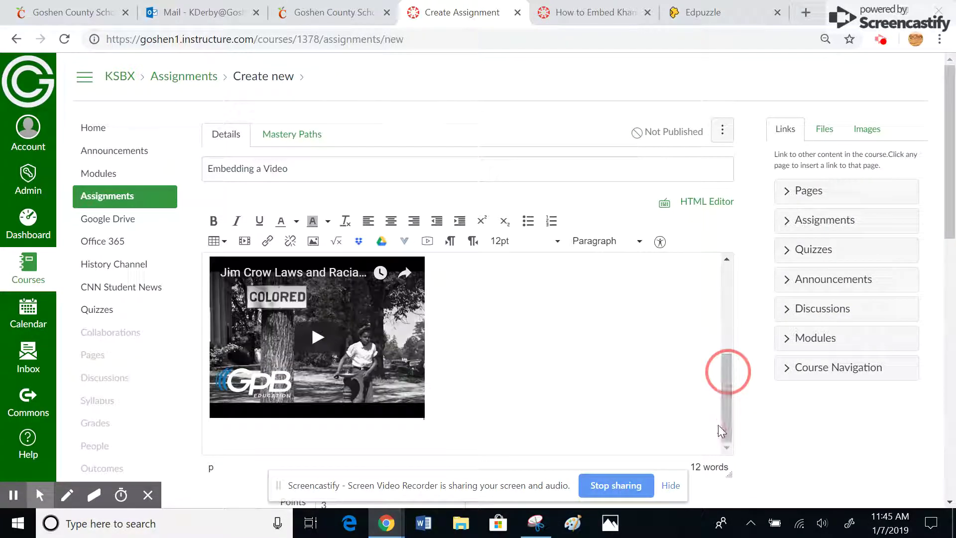
left_click_drag(949, 203, 930, 386)
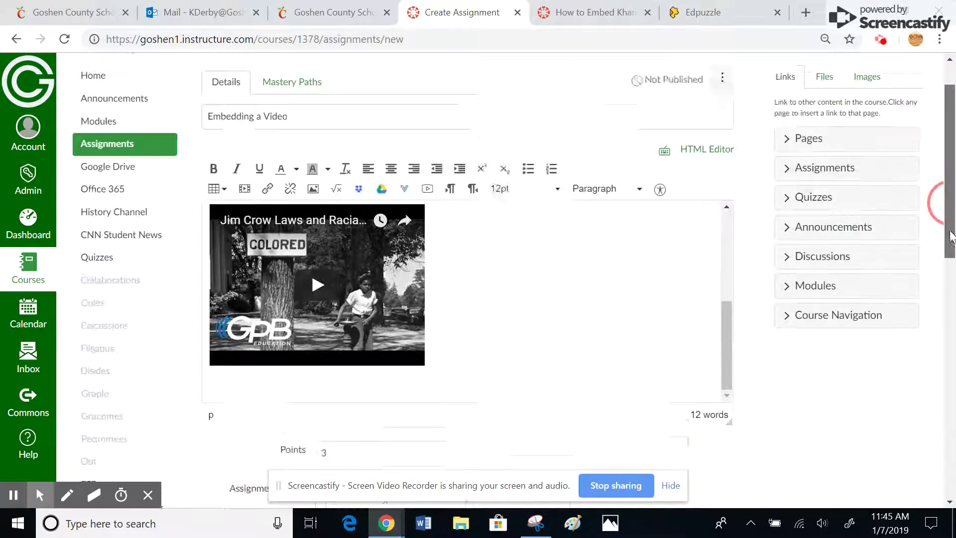
scroll(930, 386, "down", 5)
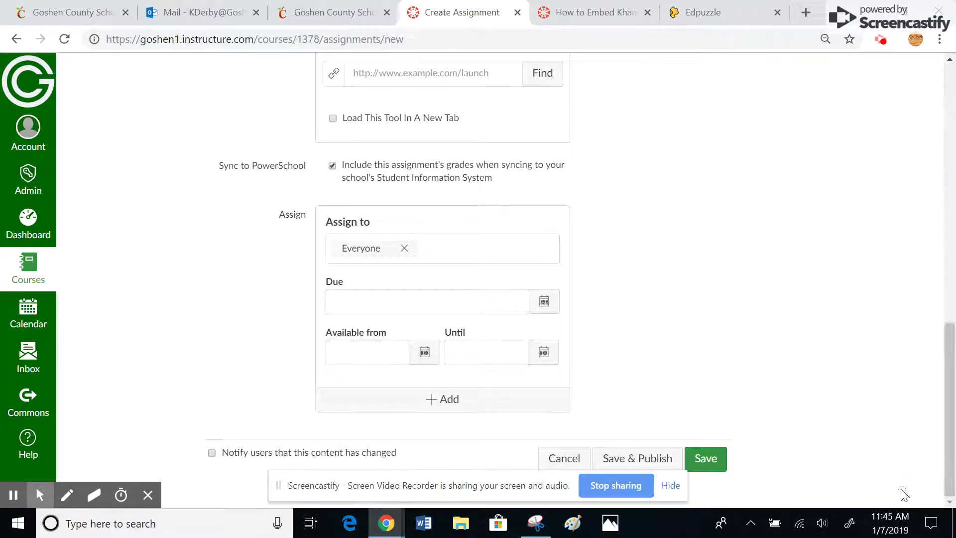
left_click_drag(950, 413, 950, 152)
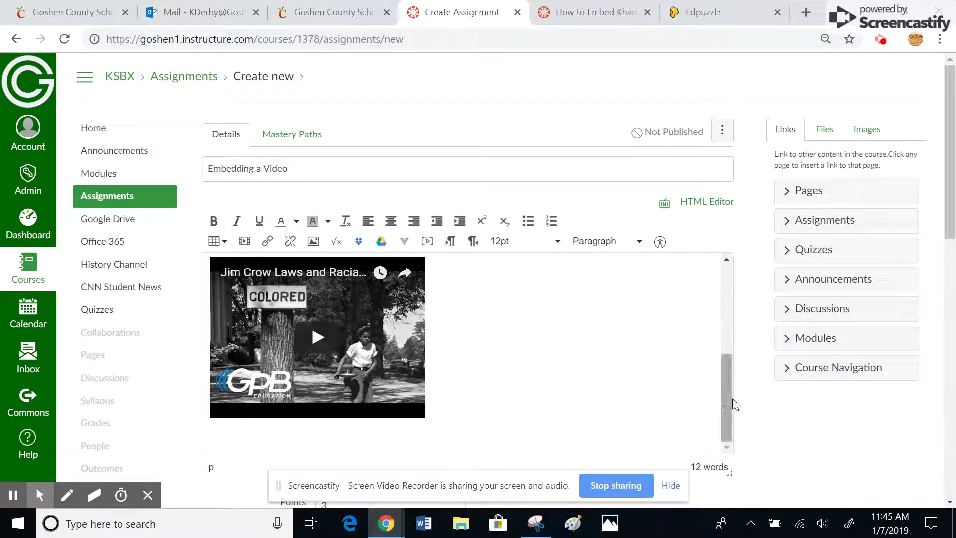
left_click_drag(730, 390, 738, 293)
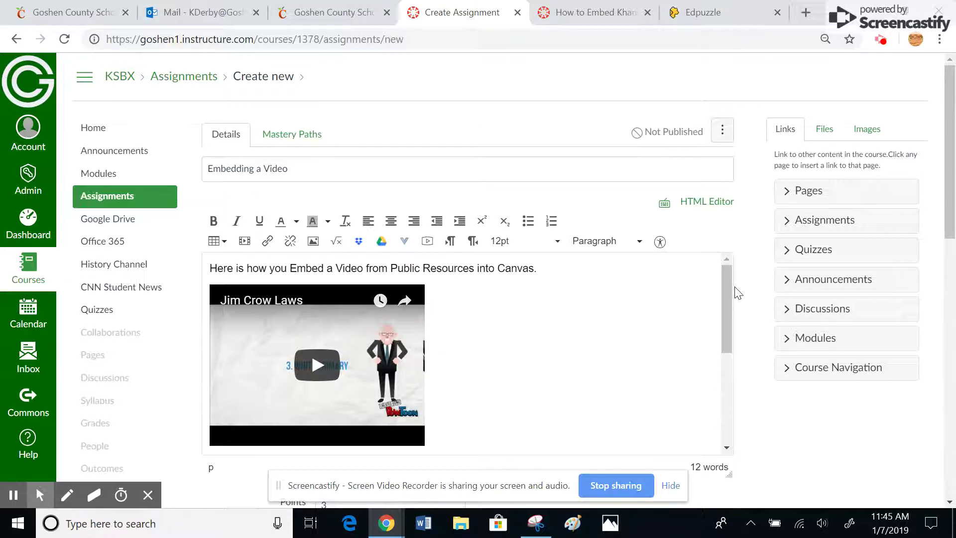
Open Public Resources, scroll the app list, and select Khan Academy to show its subject folders
left_click(406, 242)
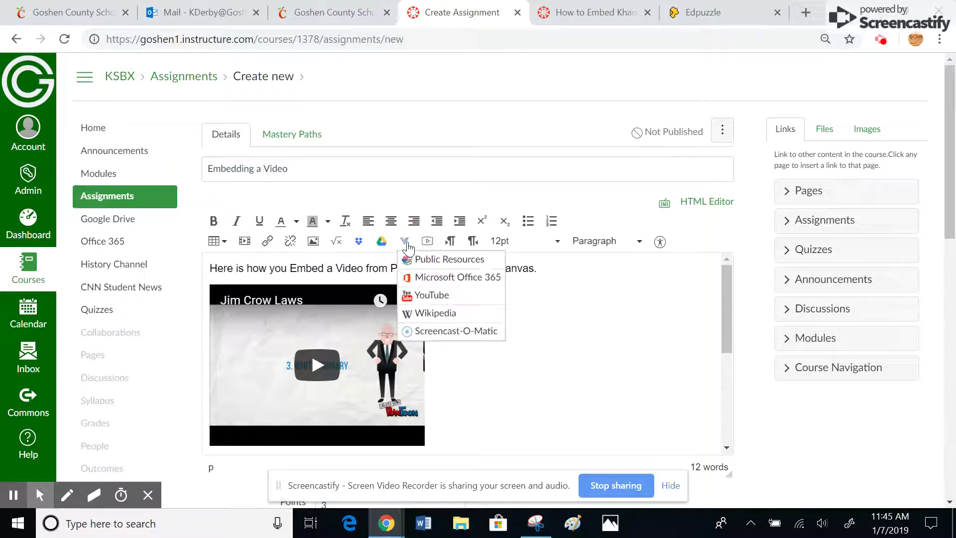
left_click(429, 259)
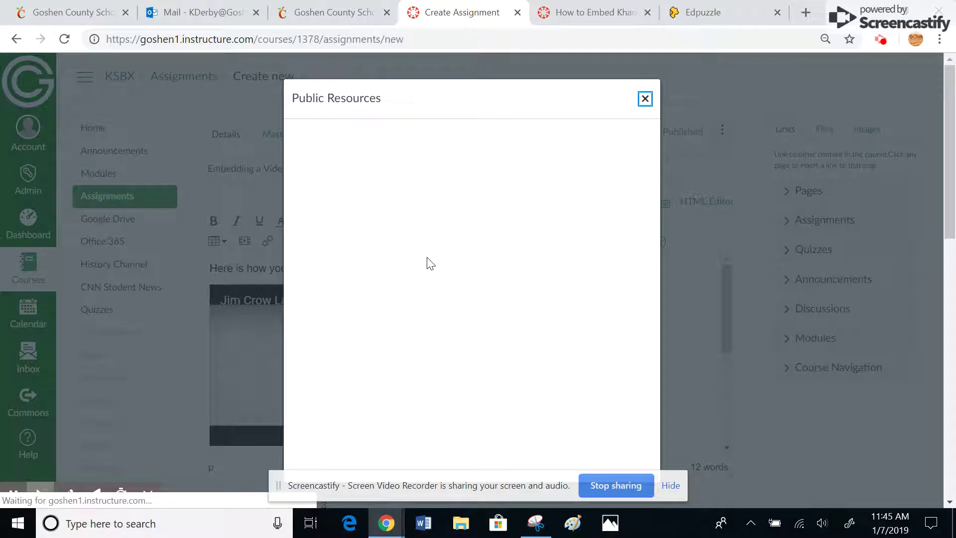
left_click_drag(653, 201, 655, 403)
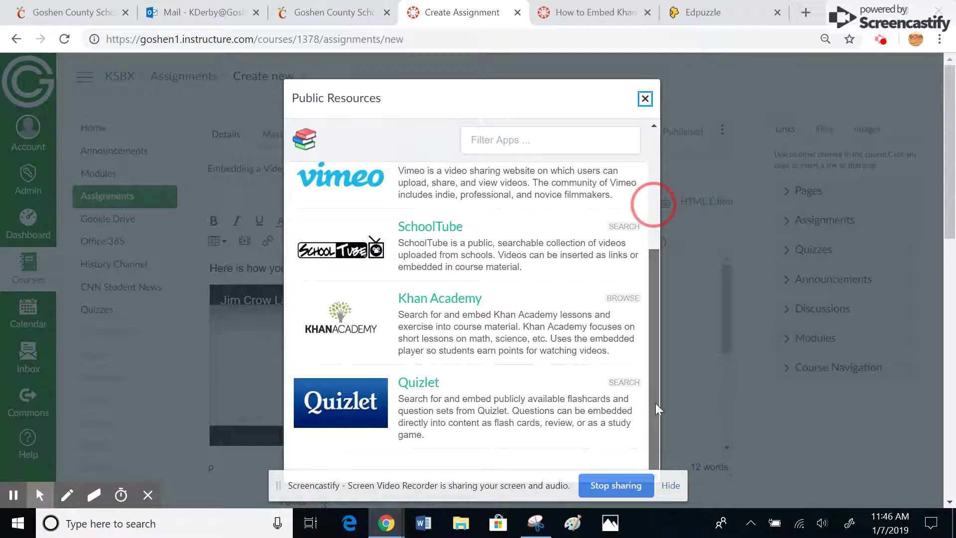
left_click(451, 304)
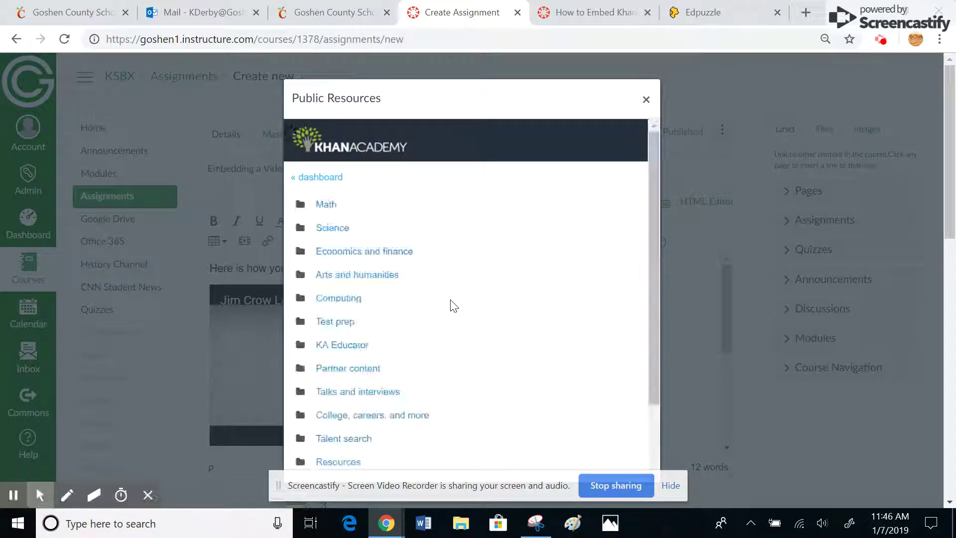